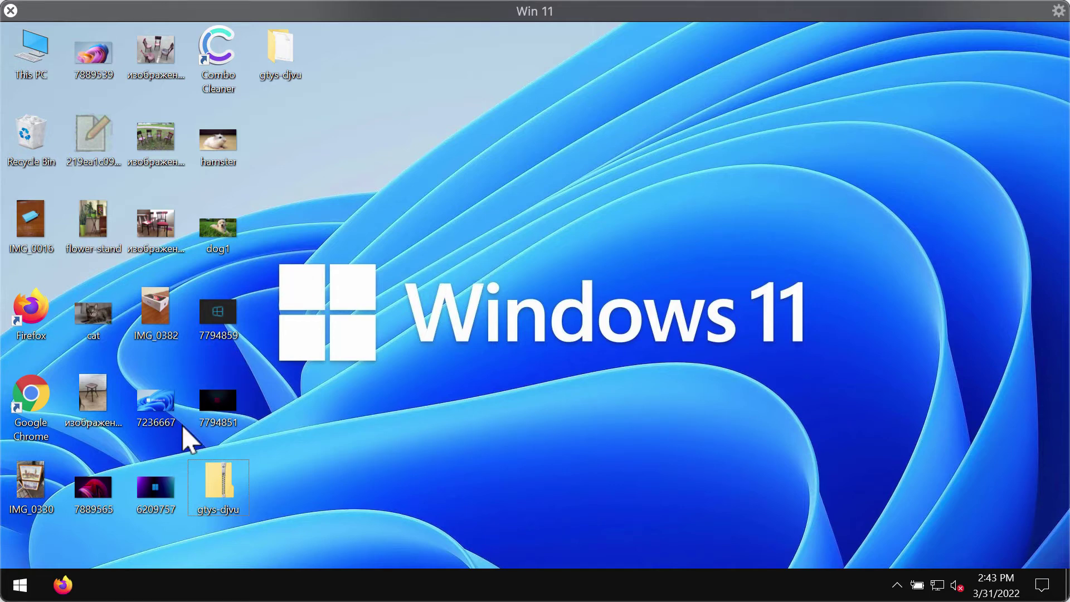
- View the IMG_0382 iPhone-box photo and the stool photo on the desktop
{"action": "left_click", "coordinate": [138, 297]}
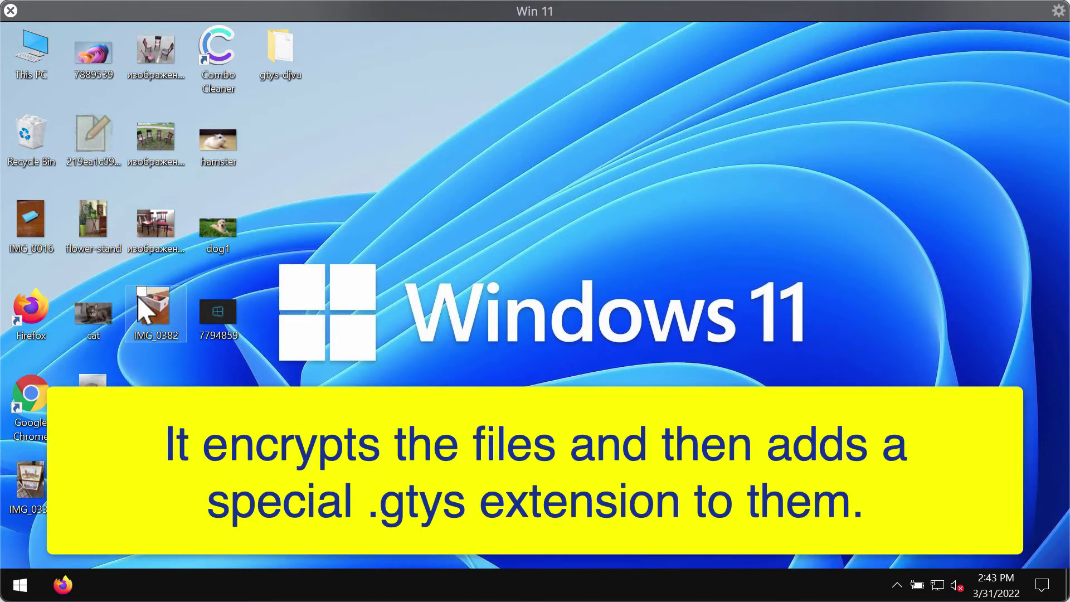
{"action": "double_click", "coordinate": [152, 306]}
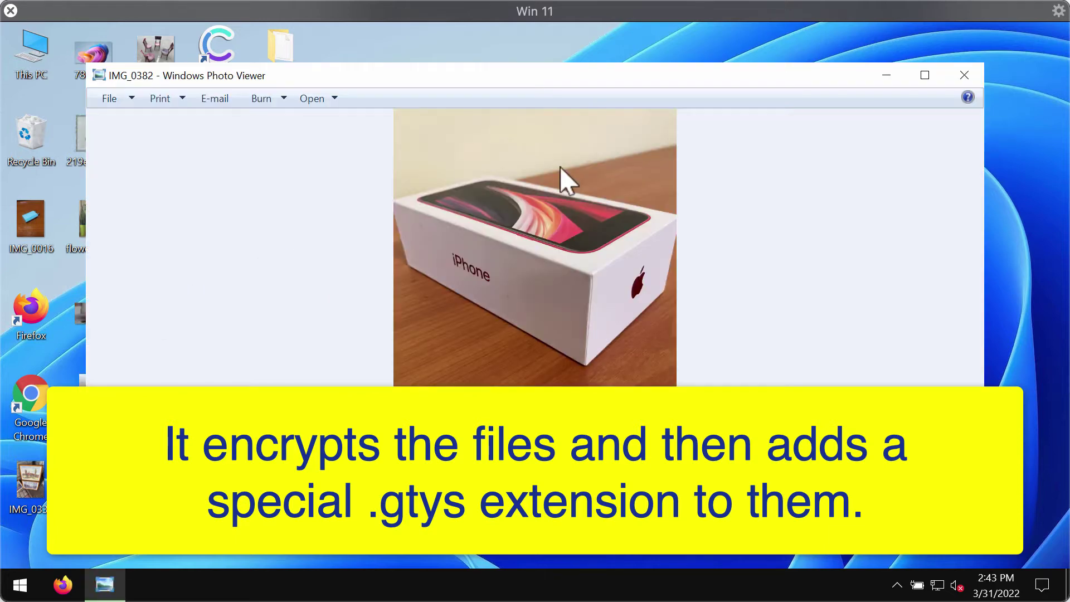
{"action": "left_click", "coordinate": [965, 75]}
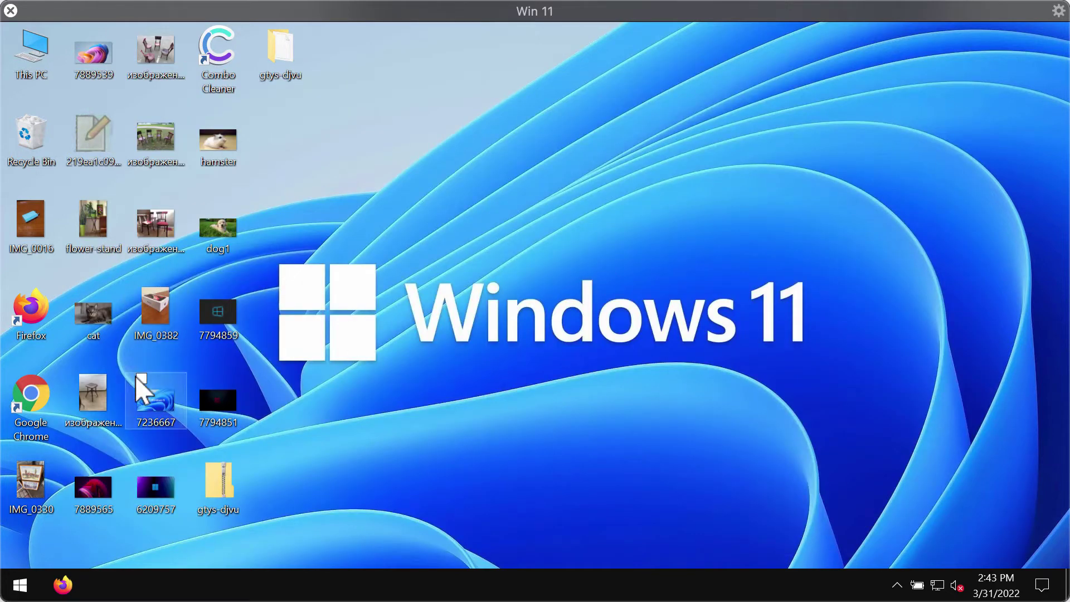
{"action": "double_click", "coordinate": [100, 390]}
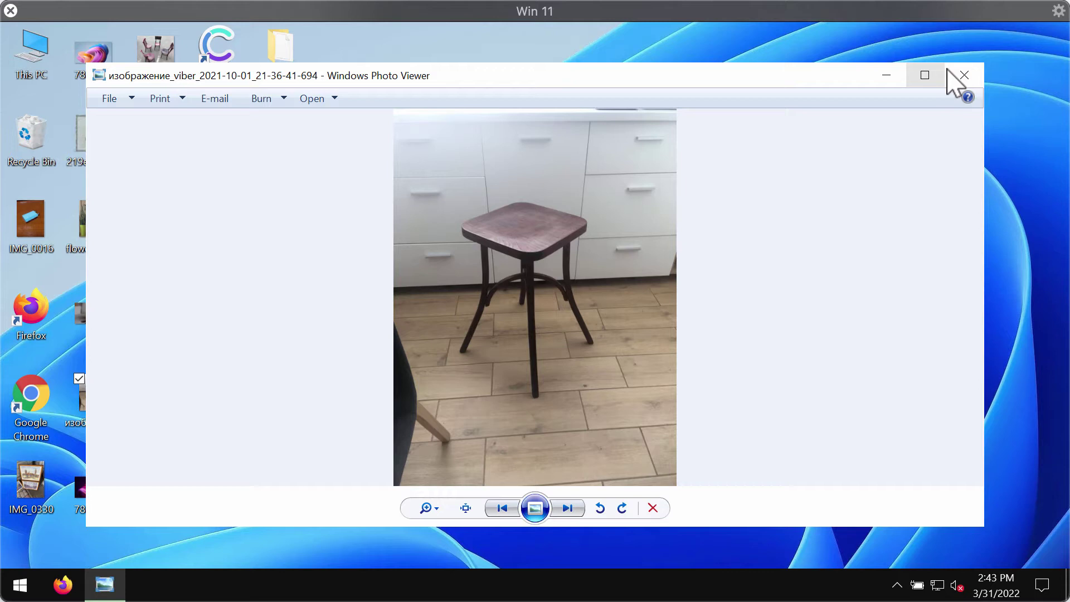
{"action": "left_click", "coordinate": [964, 76]}
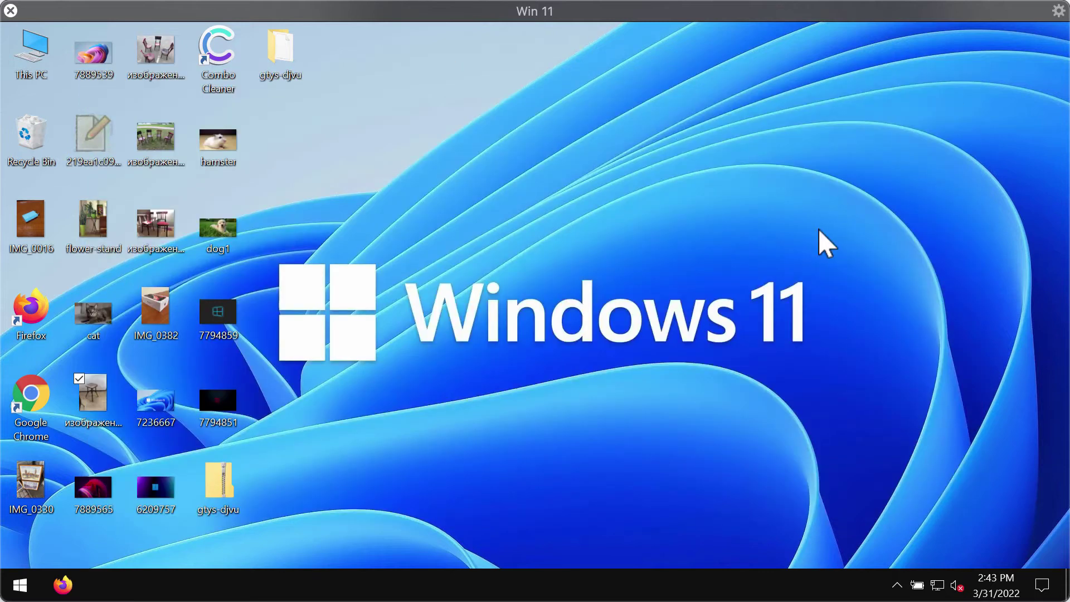
- Inspect the application file inside the gtys-djvu folder, then close the folder
{"action": "double_click", "coordinate": [281, 56]}
{"action": "left_click", "coordinate": [504, 183]}
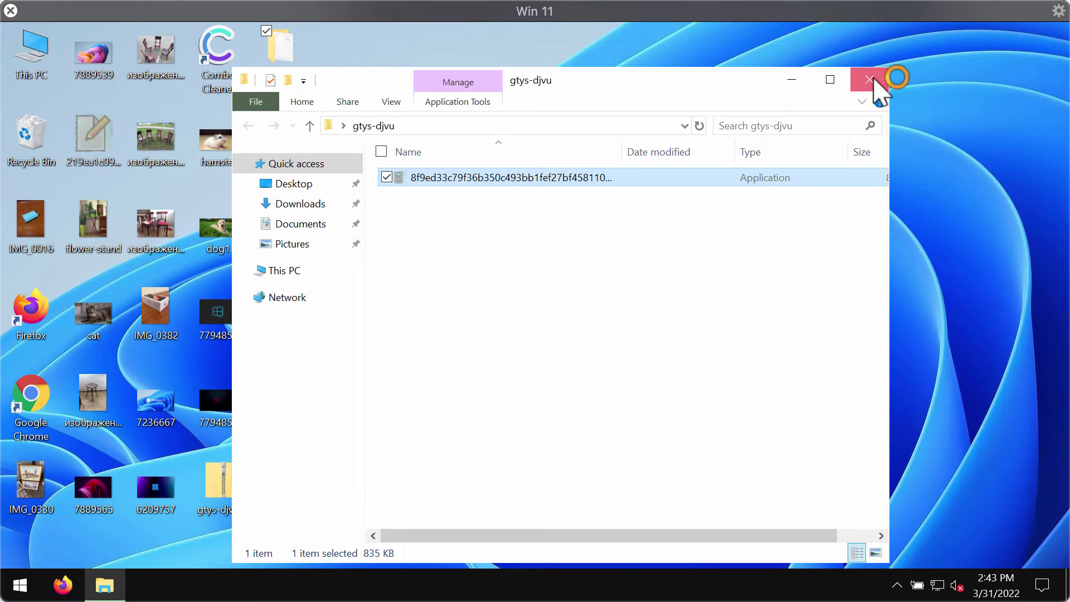
{"action": "left_click", "coordinate": [873, 79]}
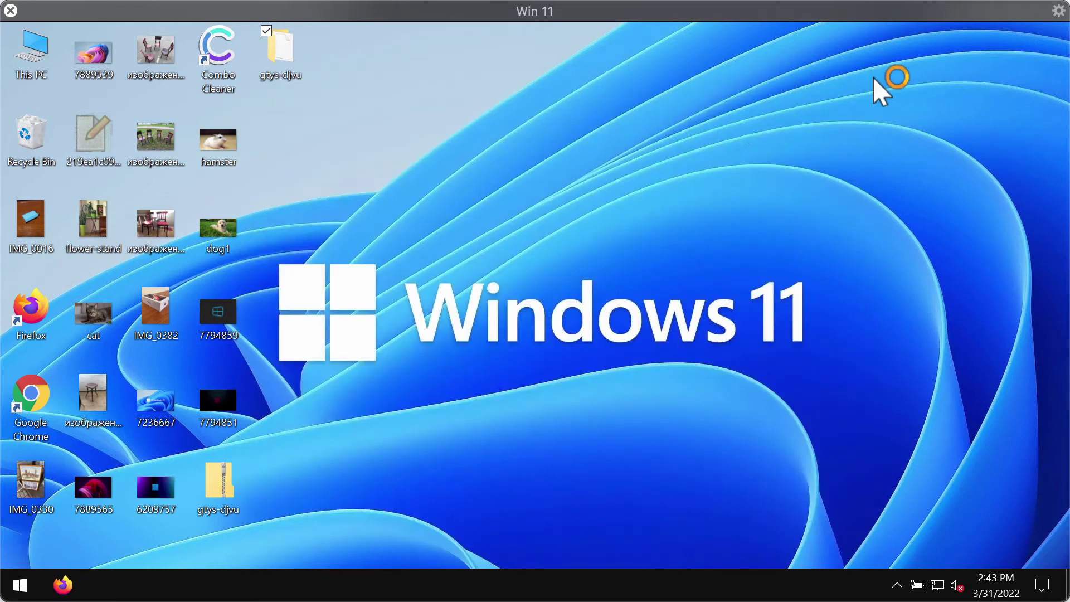
{"action": "left_click", "coordinate": [719, 351]}
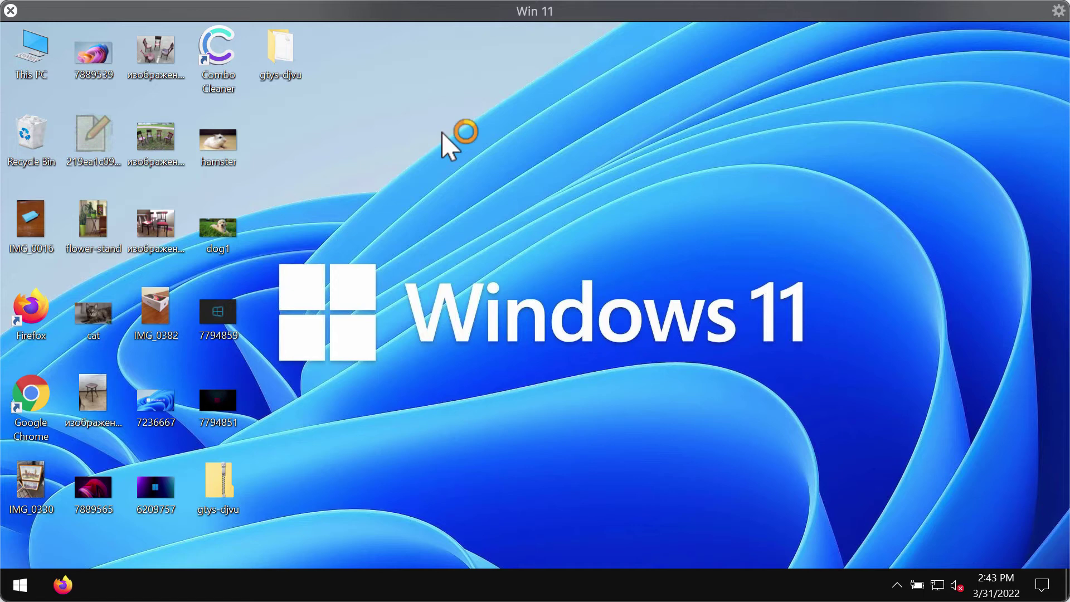
- Sign out of Windows from the Start context menu and sign back in
{"action": "right_click", "coordinate": [25, 585]}
{"action": "mouse_move", "coordinate": [103, 537]}
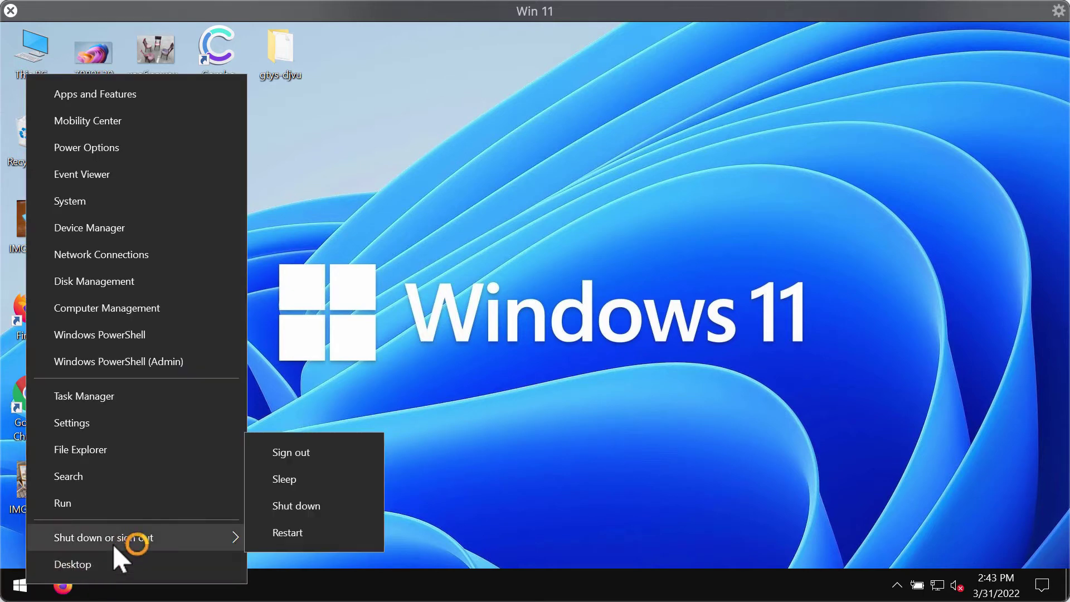
{"action": "left_click", "coordinate": [337, 451]}
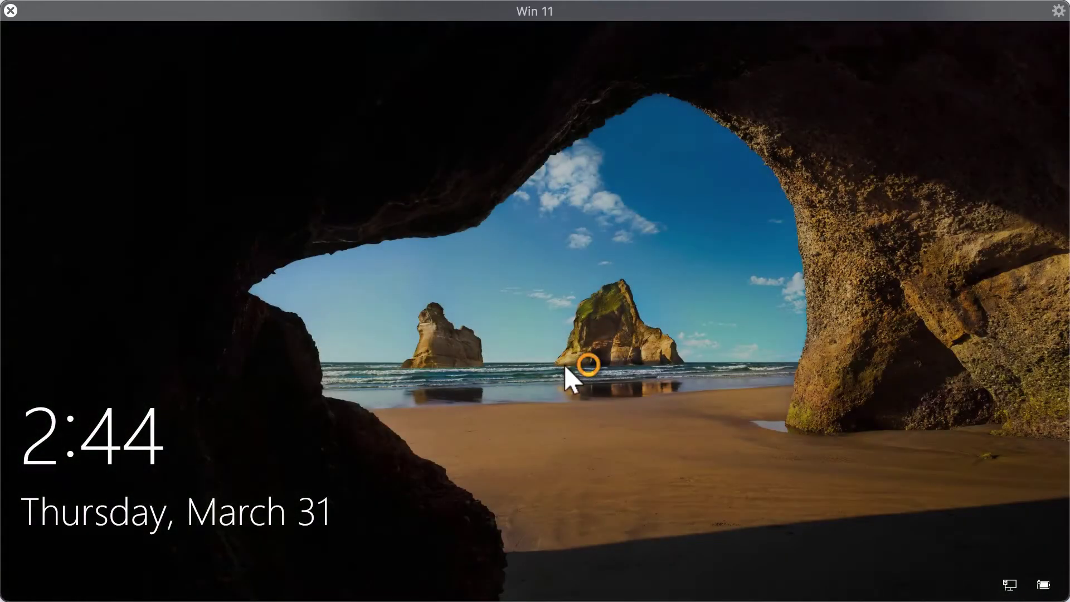
{"action": "left_click", "coordinate": [543, 347]}
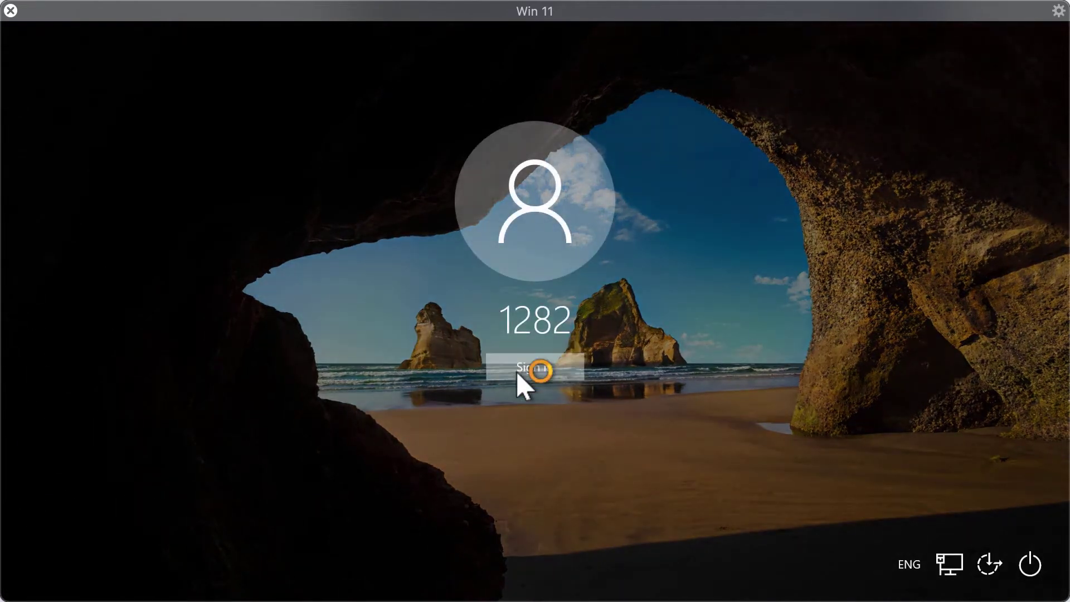
{"action": "left_click", "coordinate": [518, 370]}
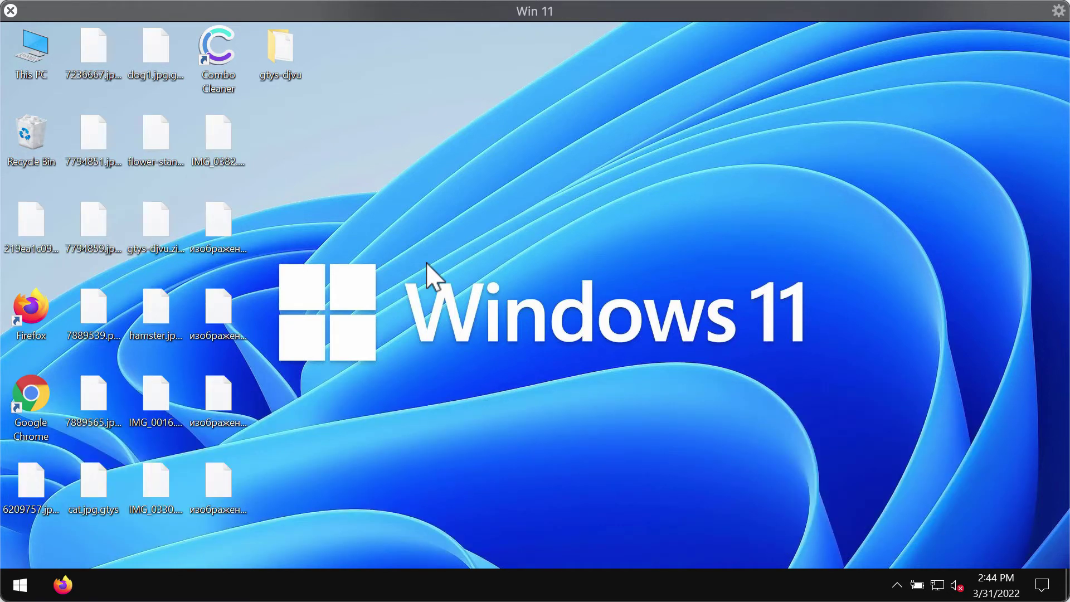
- Try opening the encrypted IMG_0382 file and dismiss the cannot-open error
{"action": "left_click", "coordinate": [228, 143]}
{"action": "double_click", "coordinate": [230, 142]}
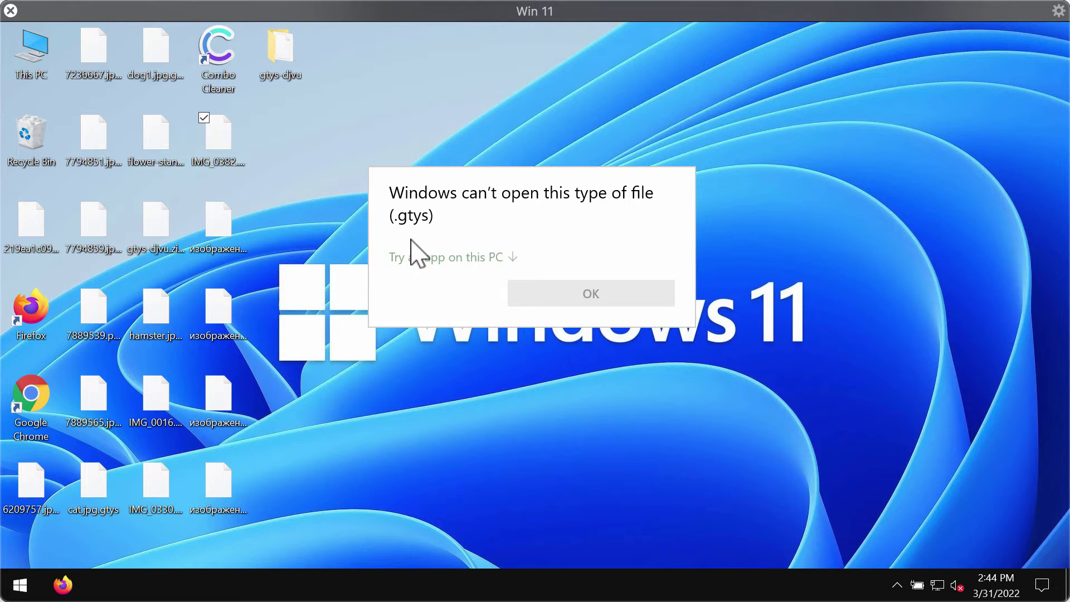
{"action": "left_click", "coordinate": [393, 103]}
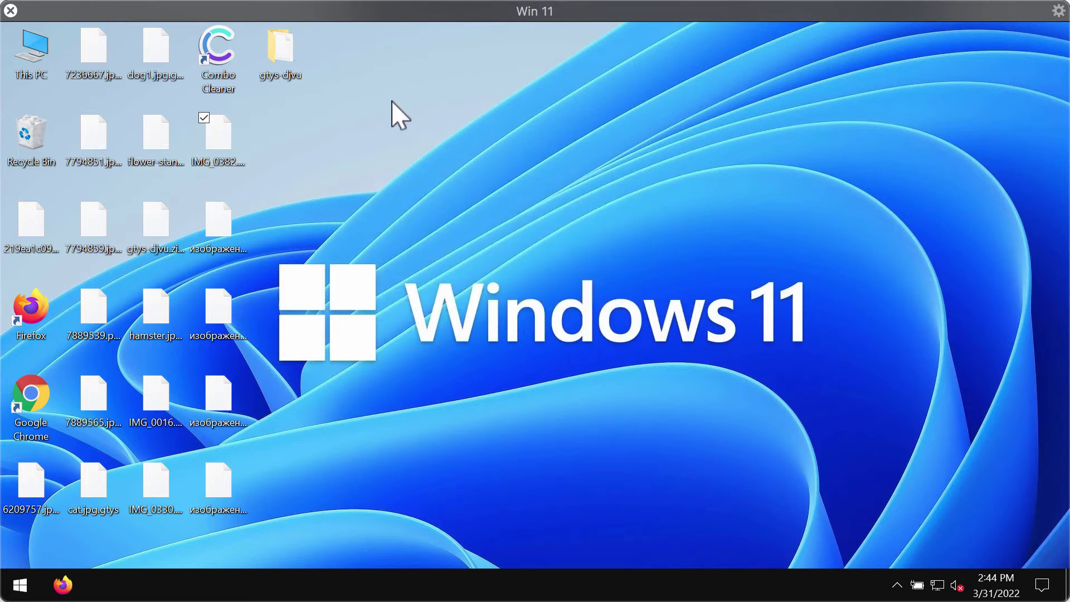
- Rename flower-stand by deleting .gtys, then confirm Paint still can't read flower-stand.png
{"action": "left_click", "coordinate": [156, 155]}
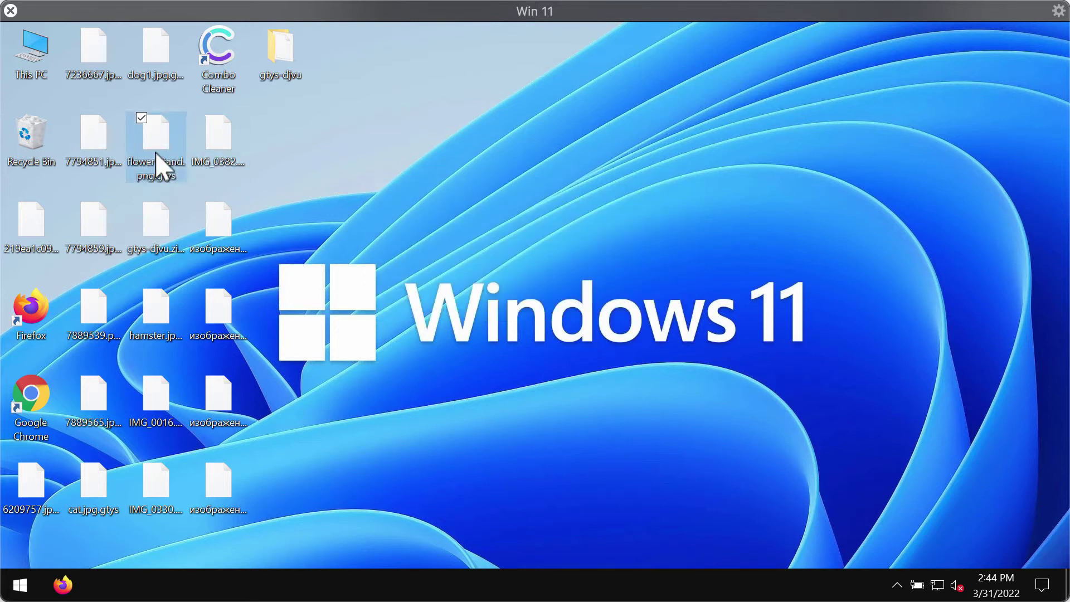
{"action": "left_click", "coordinate": [176, 178]}
{"action": "left_click", "coordinate": [179, 176]}
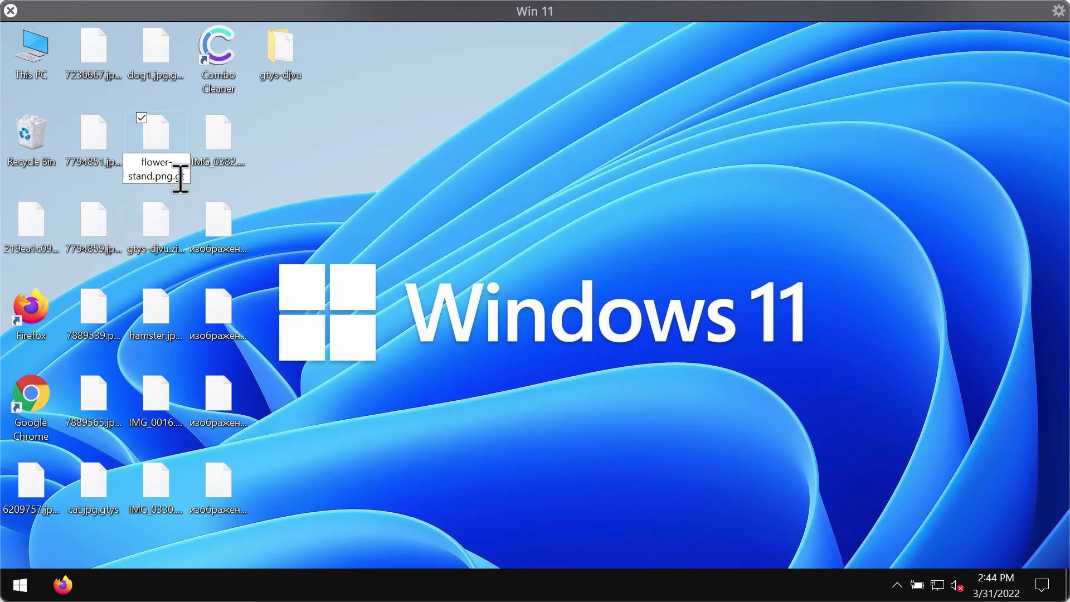
{"action": "left_click_drag", "start_coordinate": [173, 177], "coordinate": [290, 179]}
{"action": "key", "text": "Delete"}
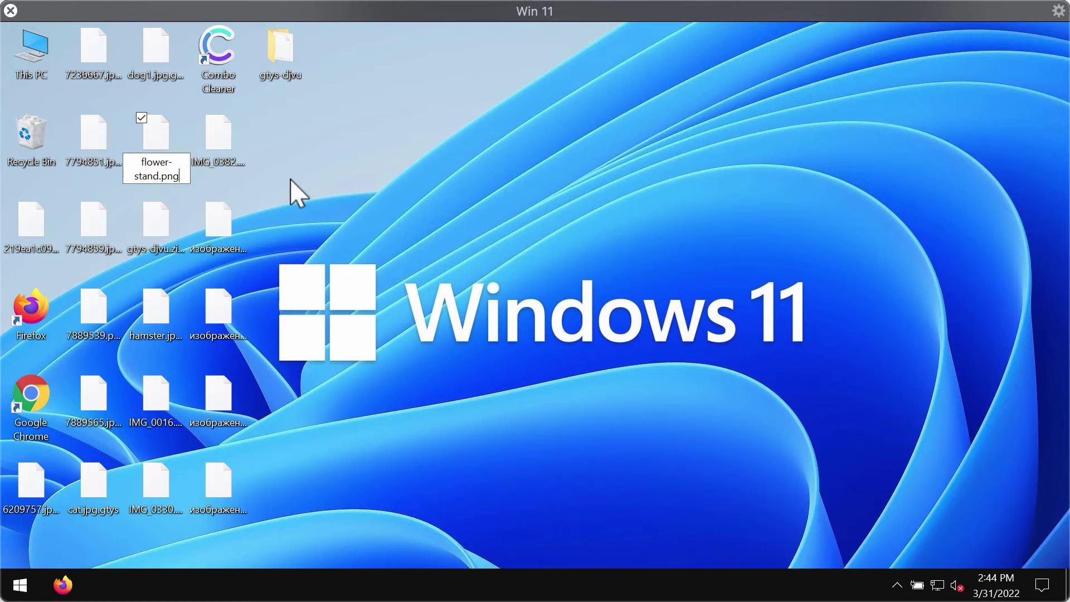
{"action": "key", "text": "Return"}
{"action": "key", "text": "Return"}
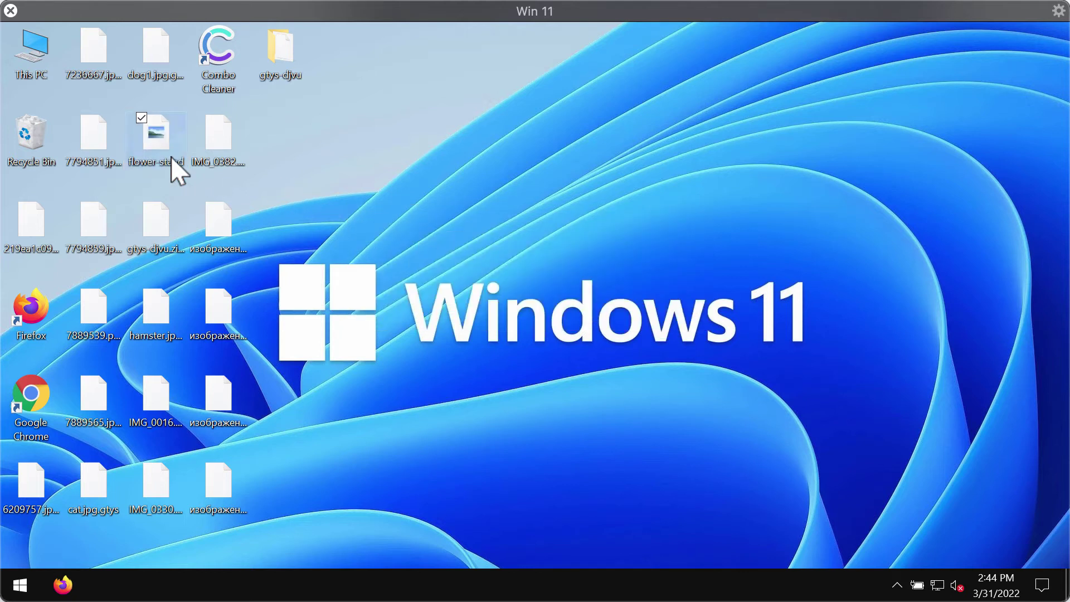
{"action": "double_click", "coordinate": [168, 148]}
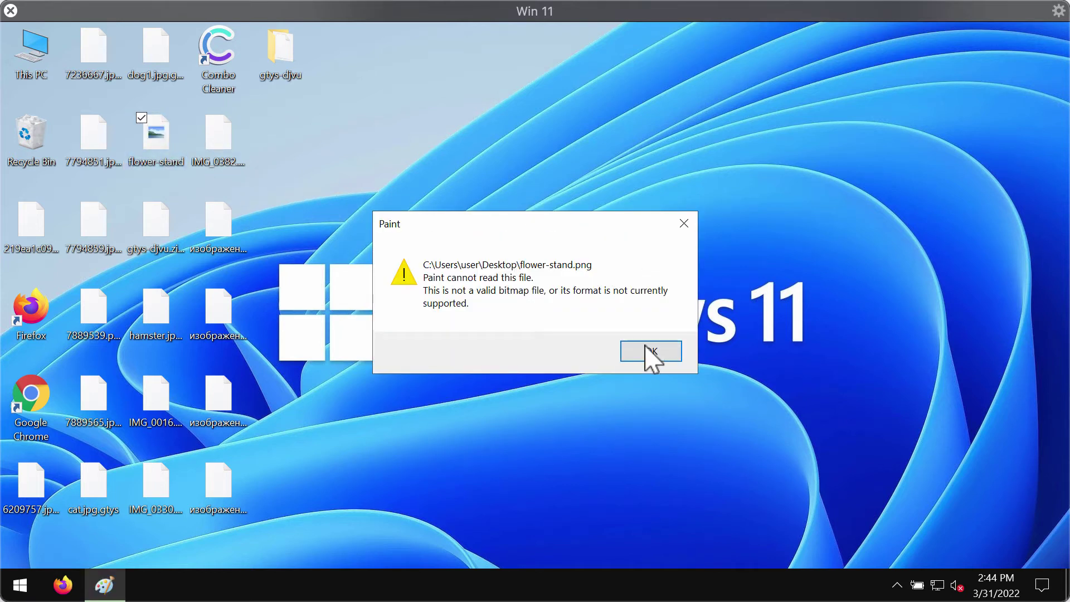
{"action": "left_click", "coordinate": [650, 352]}
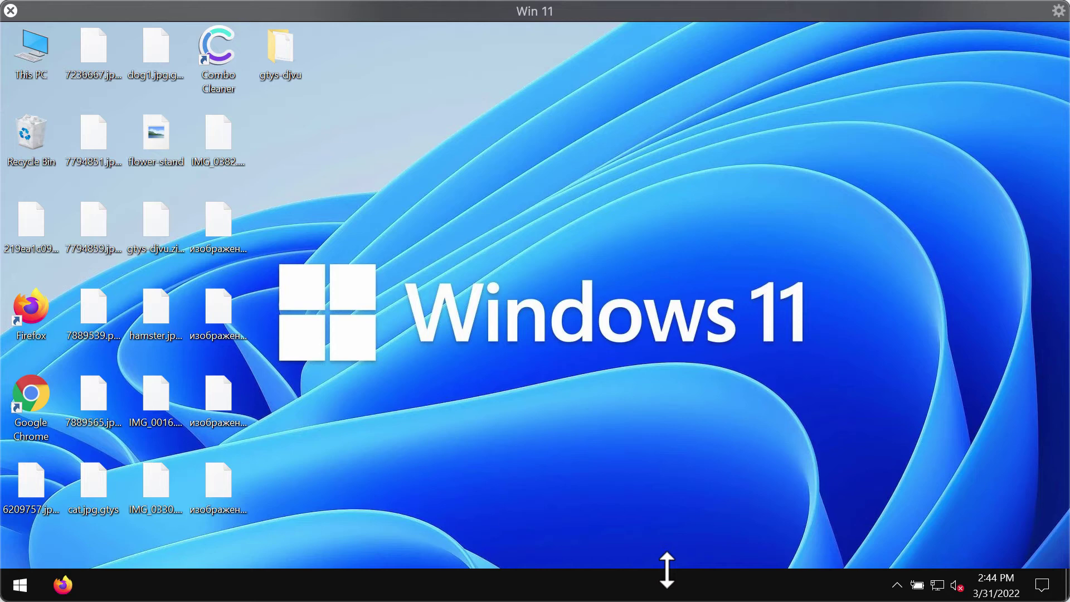
- End the hex-named 8f9ed… background process in Task Manager, then close Task Manager
{"action": "right_click", "coordinate": [636, 577]}
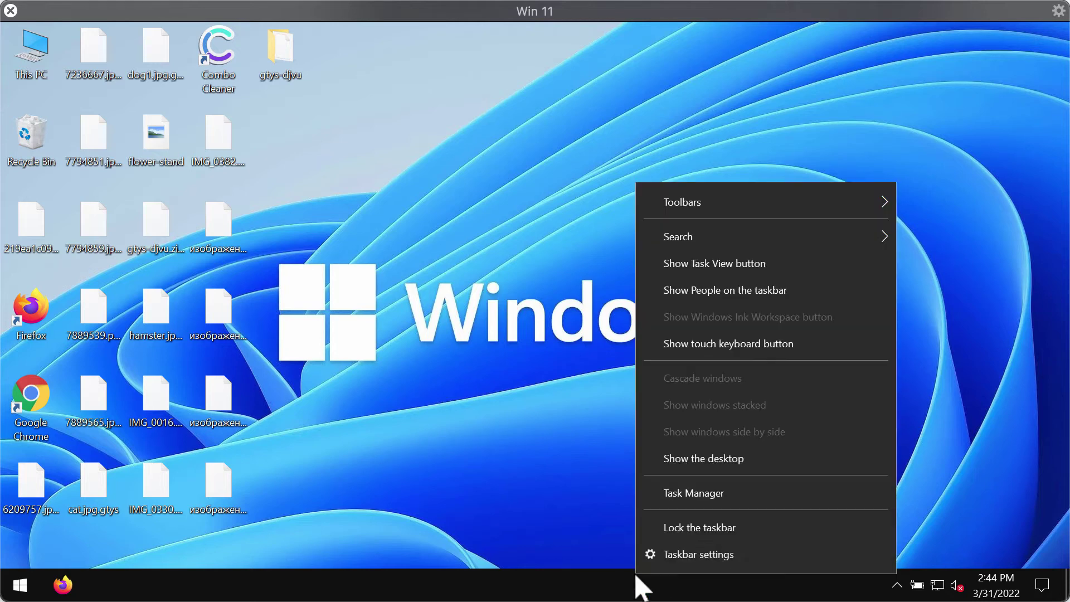
{"action": "left_click", "coordinate": [692, 496]}
{"action": "left_click_drag", "start_coordinate": [461, 85], "coordinate": [577, 62]}
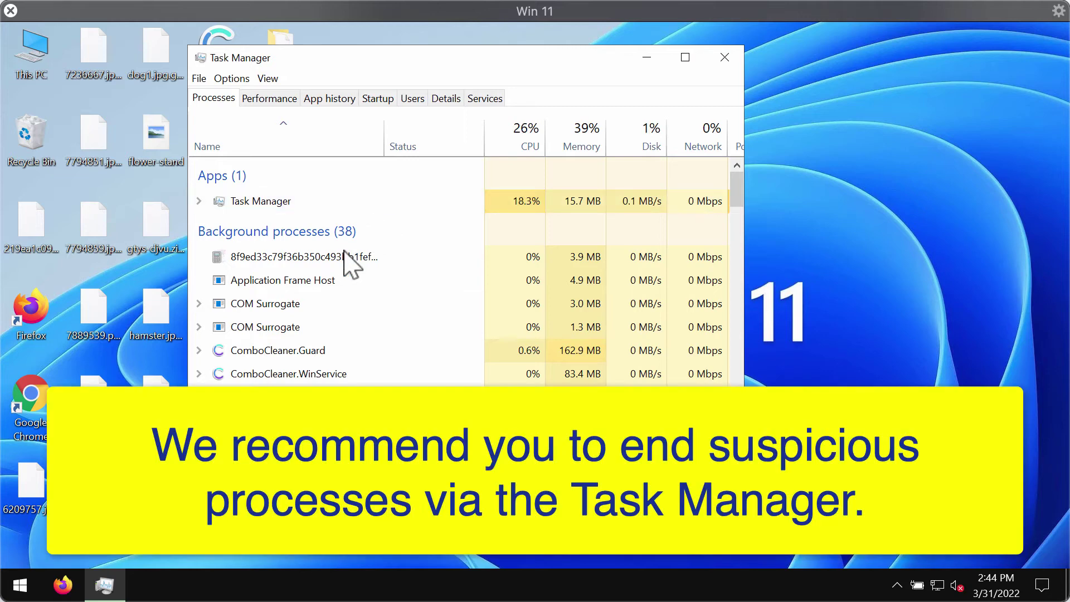
{"action": "left_click_drag", "start_coordinate": [379, 149], "coordinate": [483, 149]}
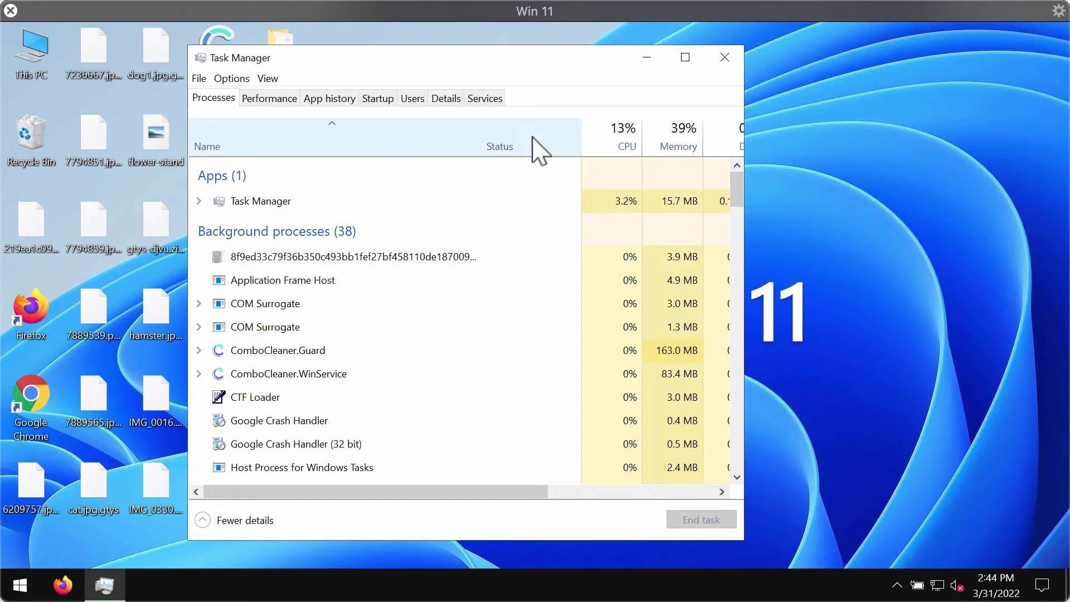
{"action": "left_click", "coordinate": [289, 258]}
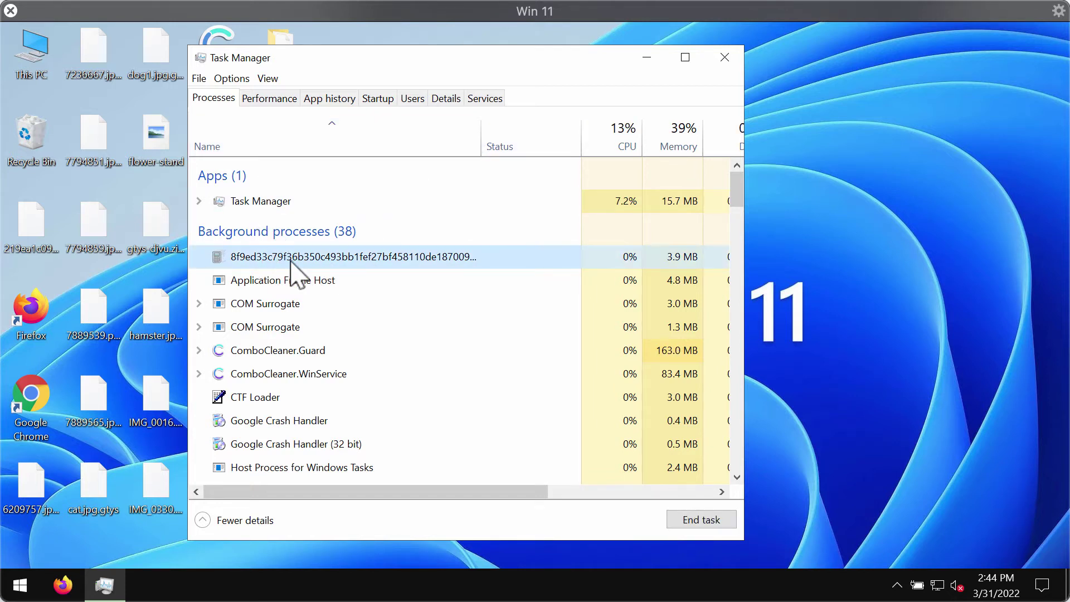
{"action": "right_click", "coordinate": [428, 262]}
{"action": "left_click", "coordinate": [476, 272]}
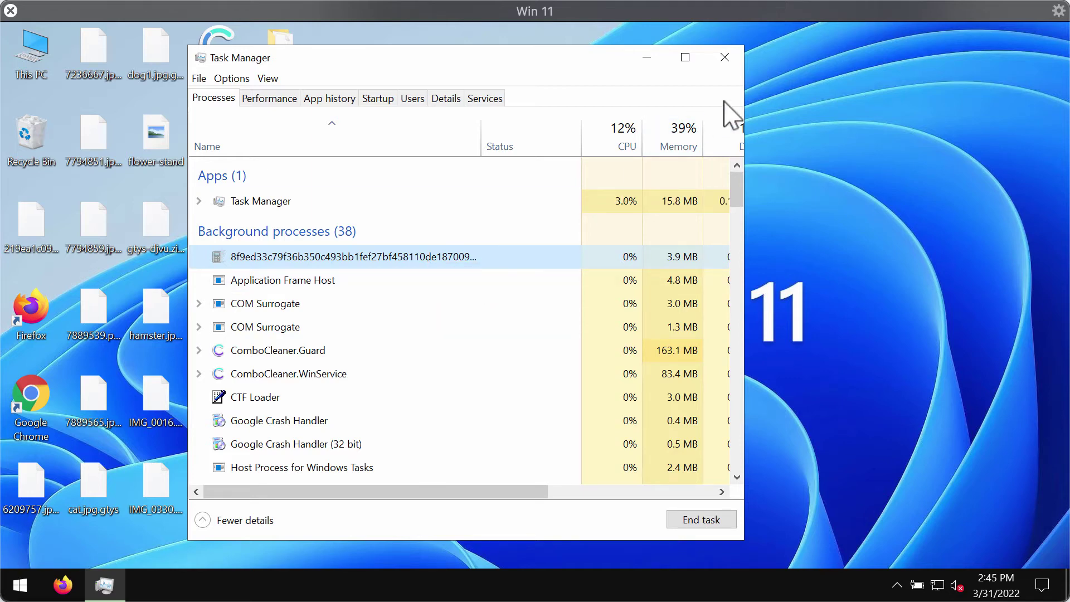
{"action": "left_click", "coordinate": [723, 57]}
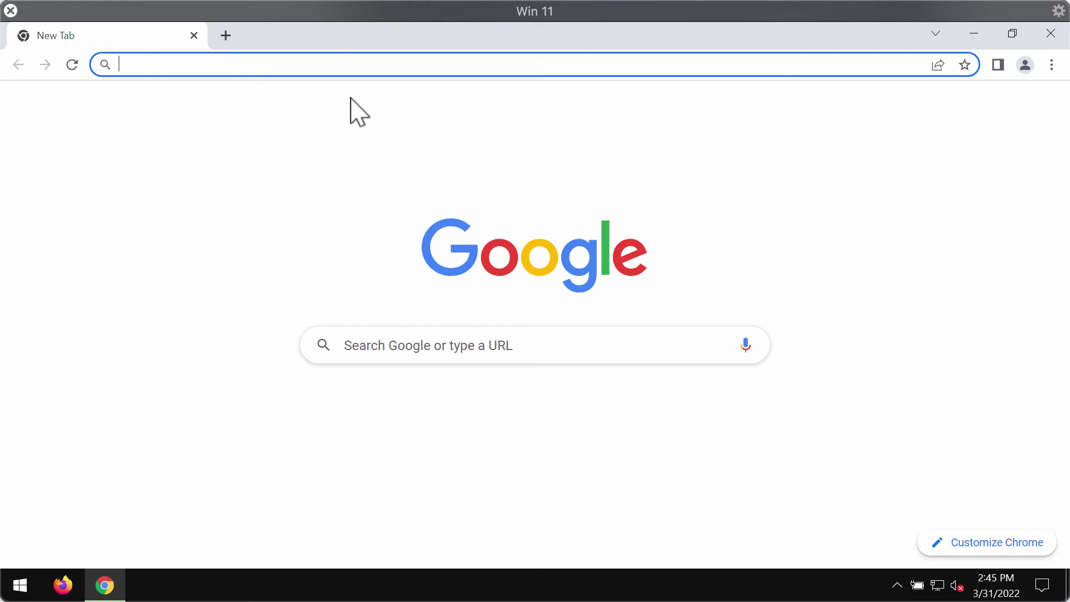
- Visit combocleaner.com from the New Tab shortcut, then minimise Chrome to the desktop with Win+D
{"action": "left_click", "coordinate": [337, 411]}
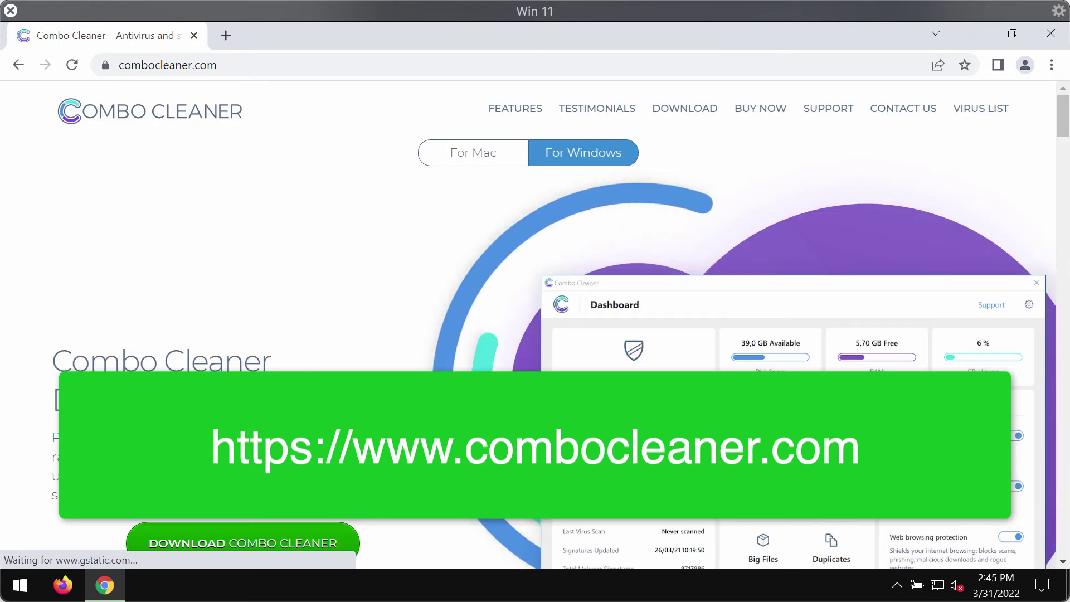
{"action": "scroll", "coordinate": [697, 240], "scroll_direction": "down", "scroll_amount": 3}
{"action": "scroll", "coordinate": [613, 250], "scroll_direction": "down", "scroll_amount": 2}
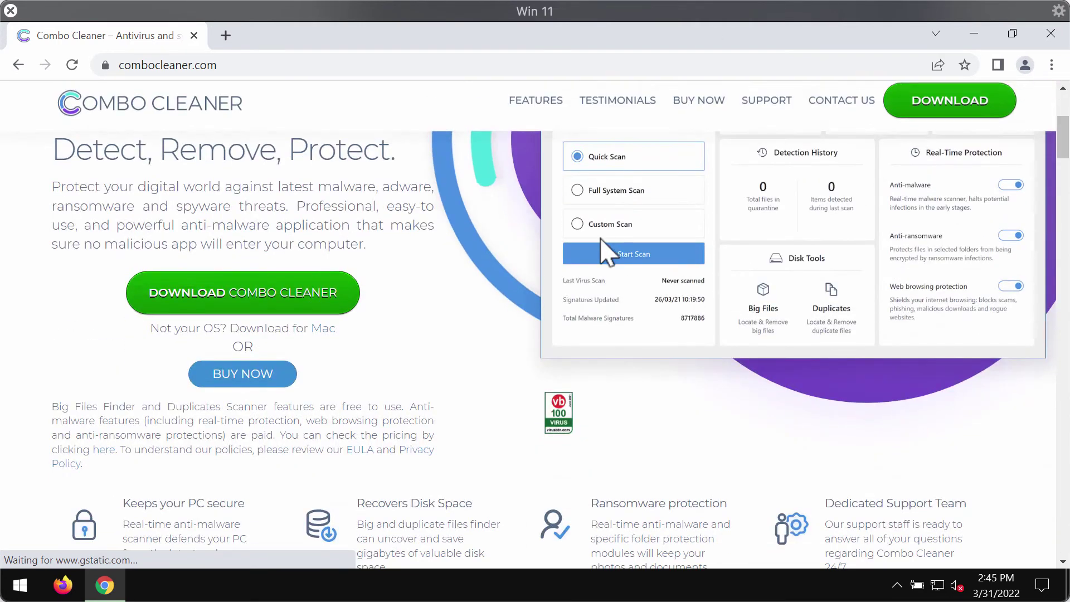
{"action": "scroll", "coordinate": [446, 248], "scroll_direction": "up", "scroll_amount": 2}
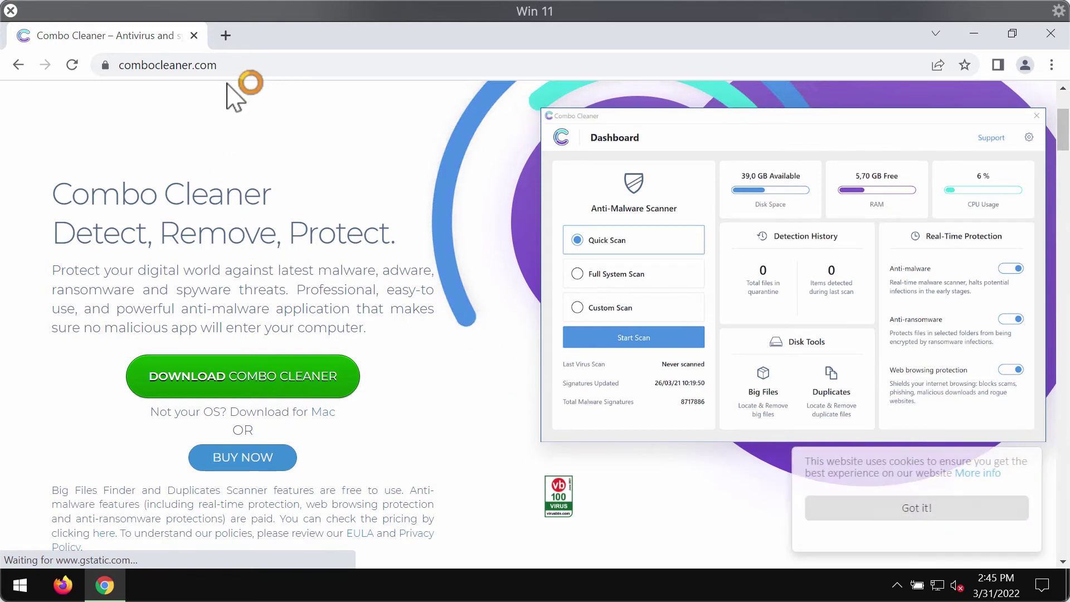
{"action": "left_click", "coordinate": [243, 67]}
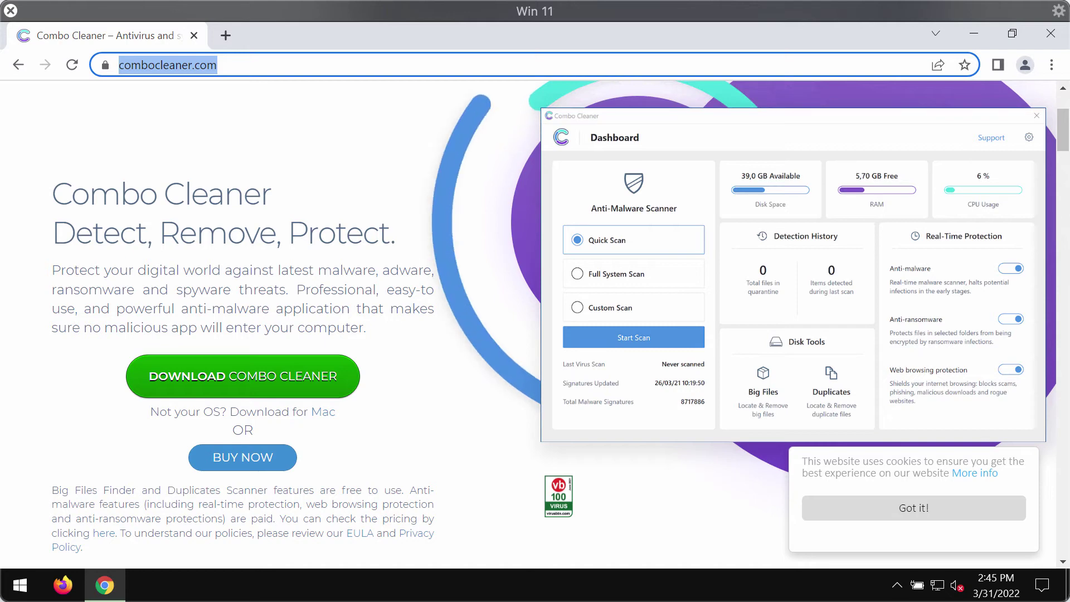
{"action": "key", "text": "super+d"}
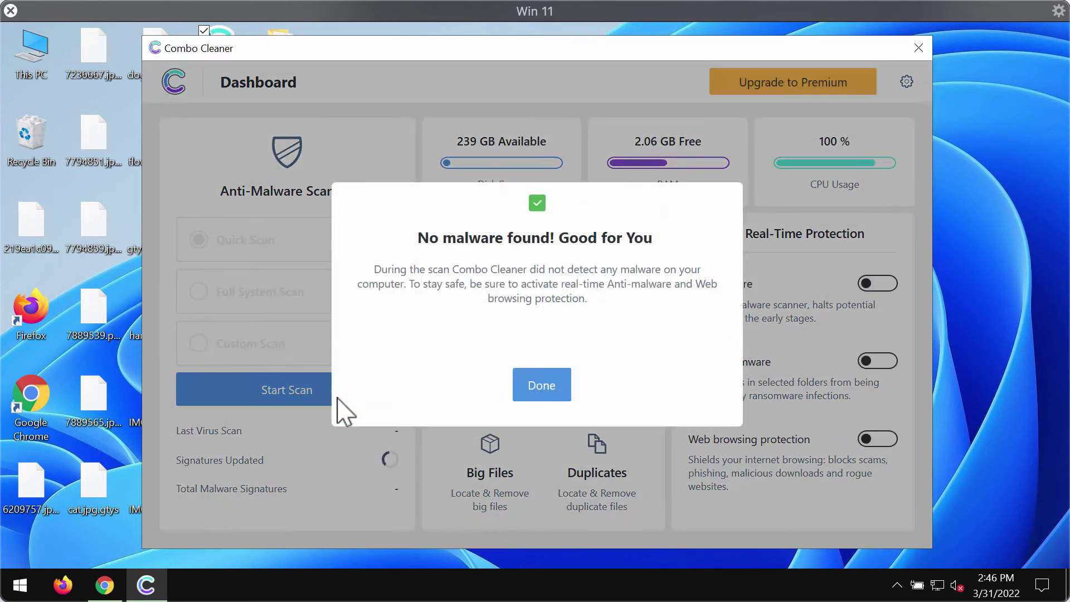
- Close the 'No malware found' dialog with Done and launch a Quick Scan
{"action": "left_click", "coordinate": [522, 393]}
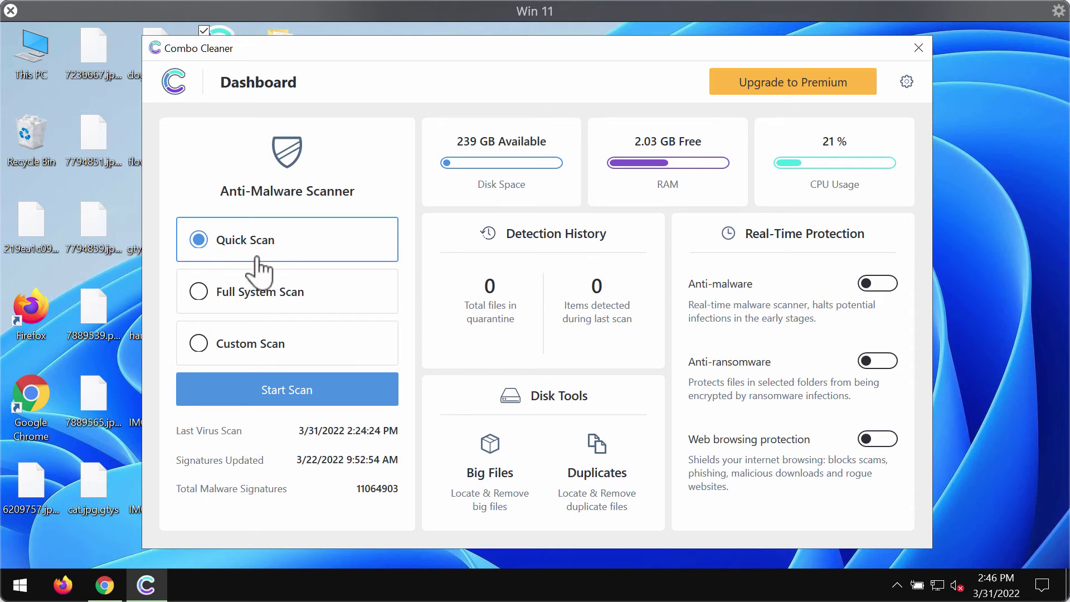
{"action": "left_click", "coordinate": [295, 393]}
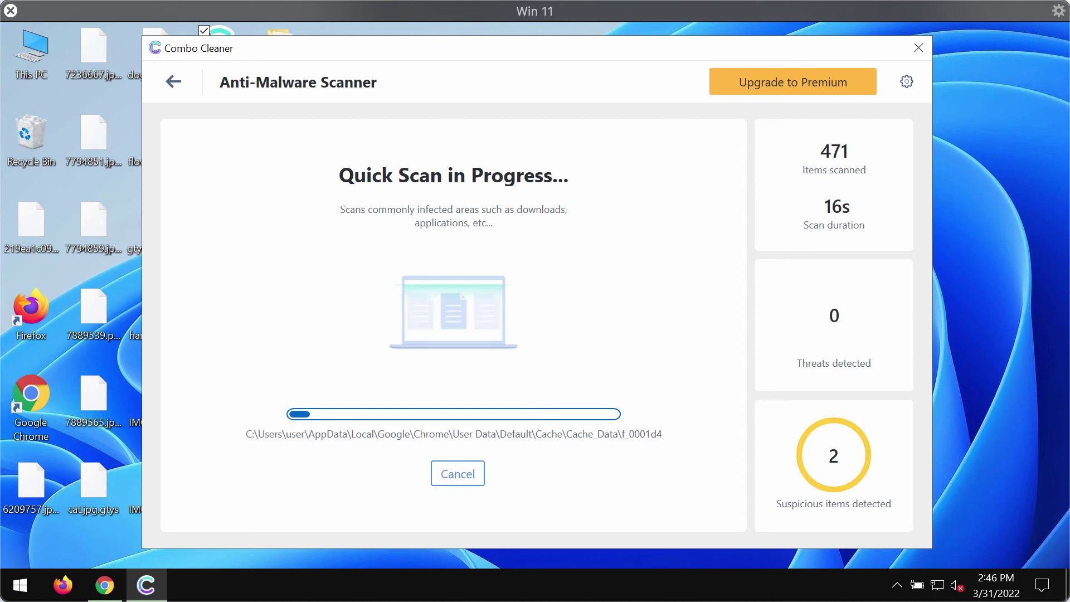
{"action": "left_click", "coordinate": [907, 81]}
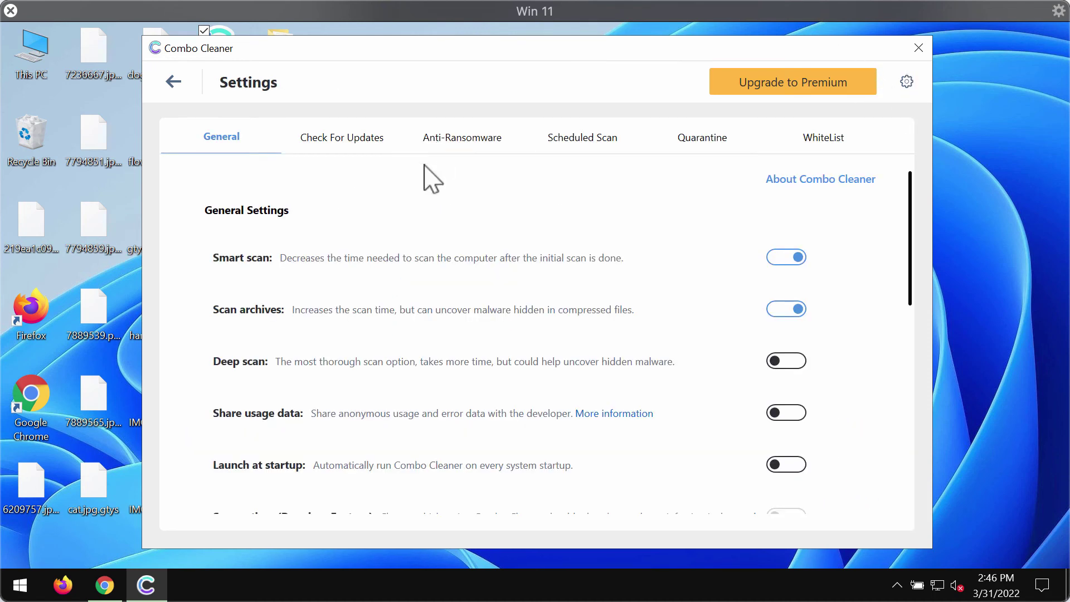
{"action": "left_click", "coordinate": [478, 146]}
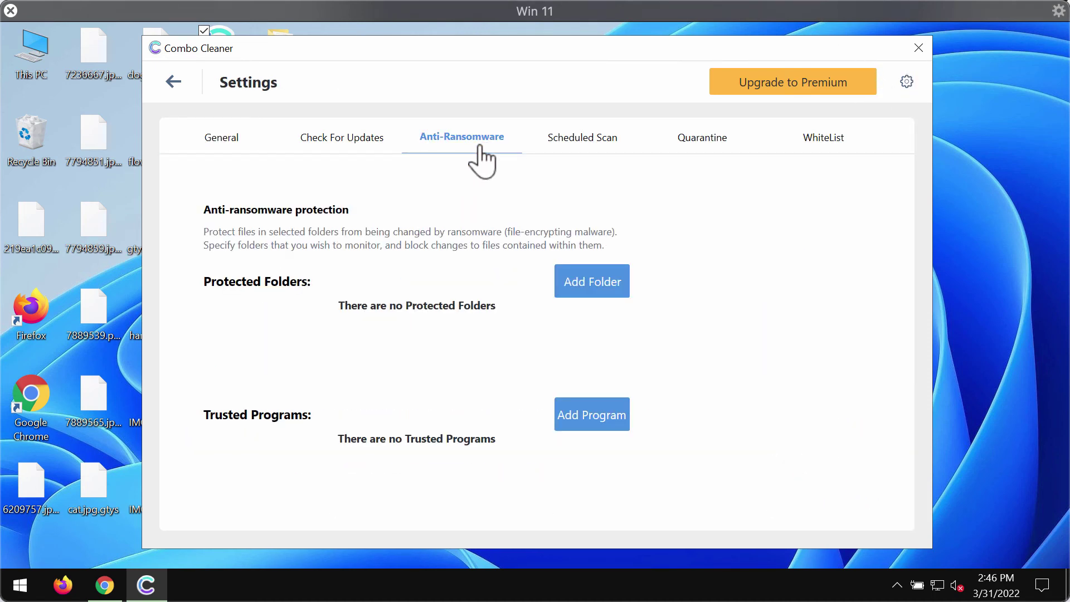
{"action": "left_click_drag", "start_coordinate": [550, 52], "coordinate": [557, 49]}
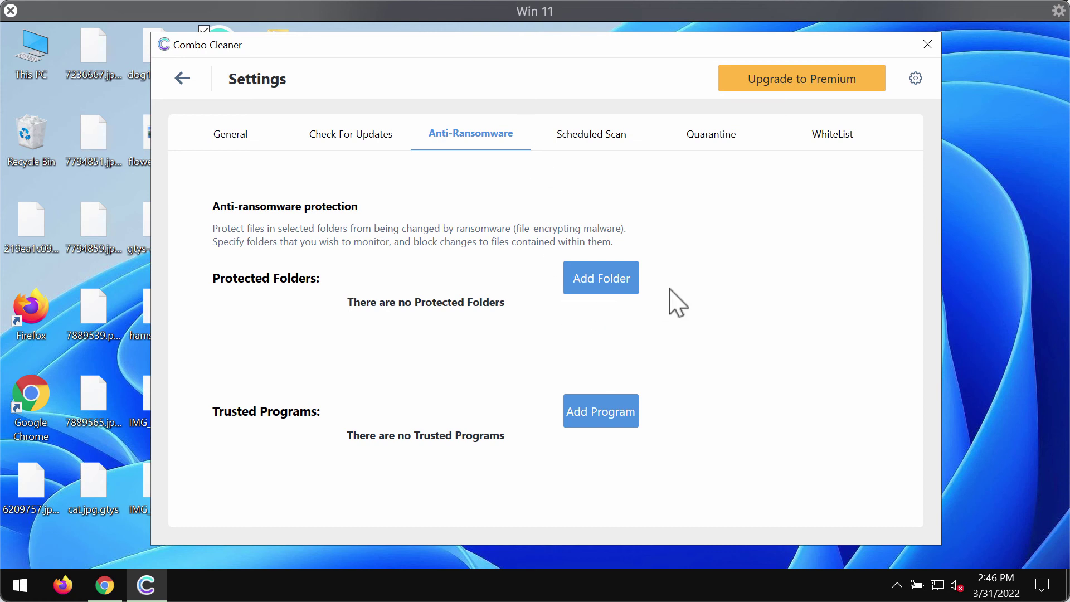
{"action": "left_click_drag", "start_coordinate": [867, 42], "coordinate": [873, 52]}
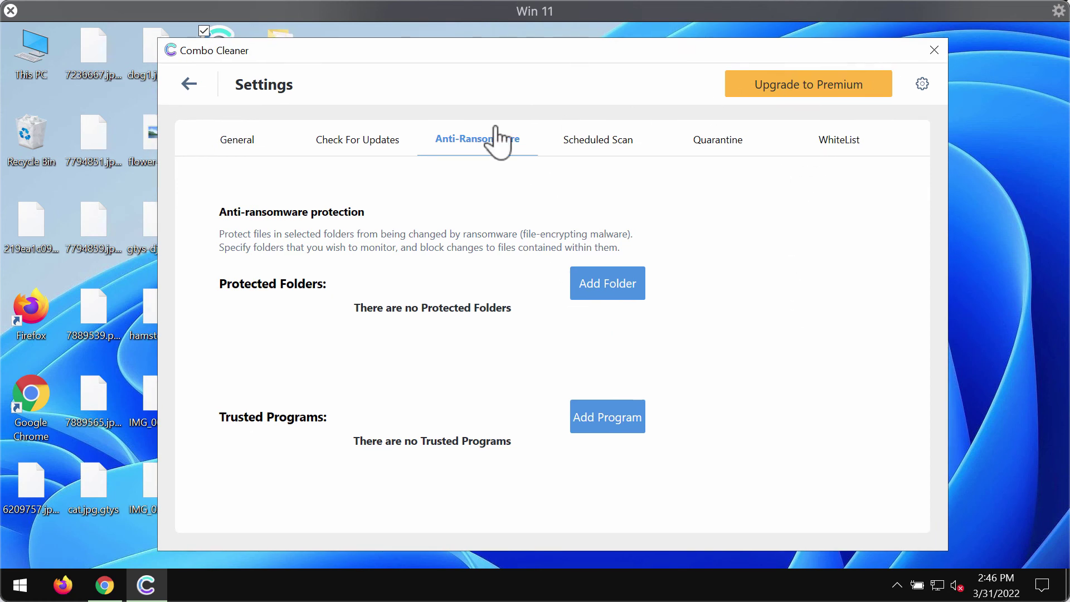
{"action": "left_click", "coordinate": [190, 85]}
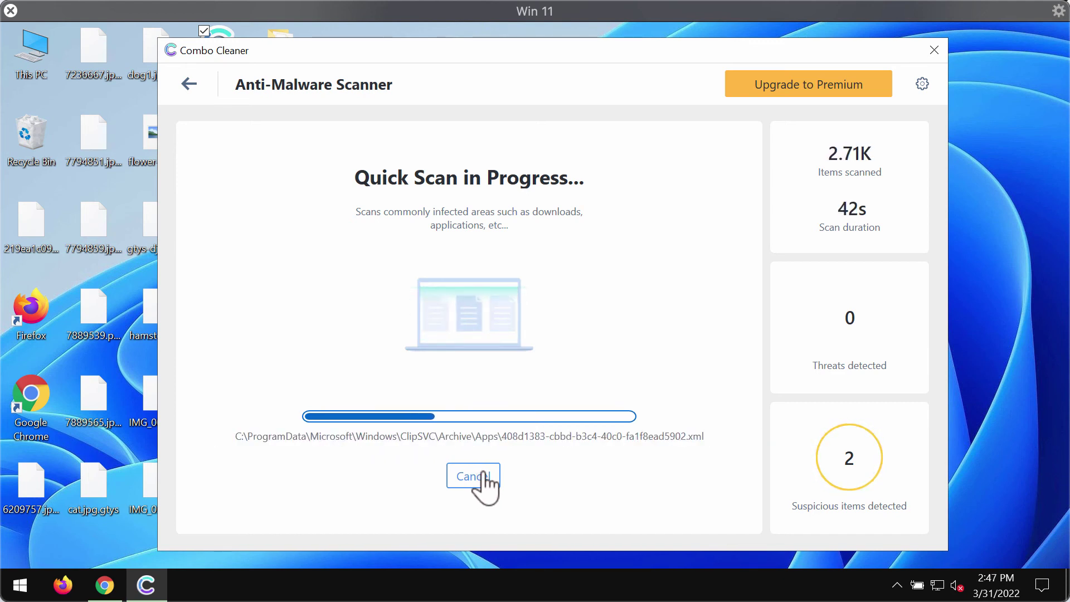
- Cancel the running quick scan and confirm with Yes to view its results
{"action": "left_click", "coordinate": [485, 478]}
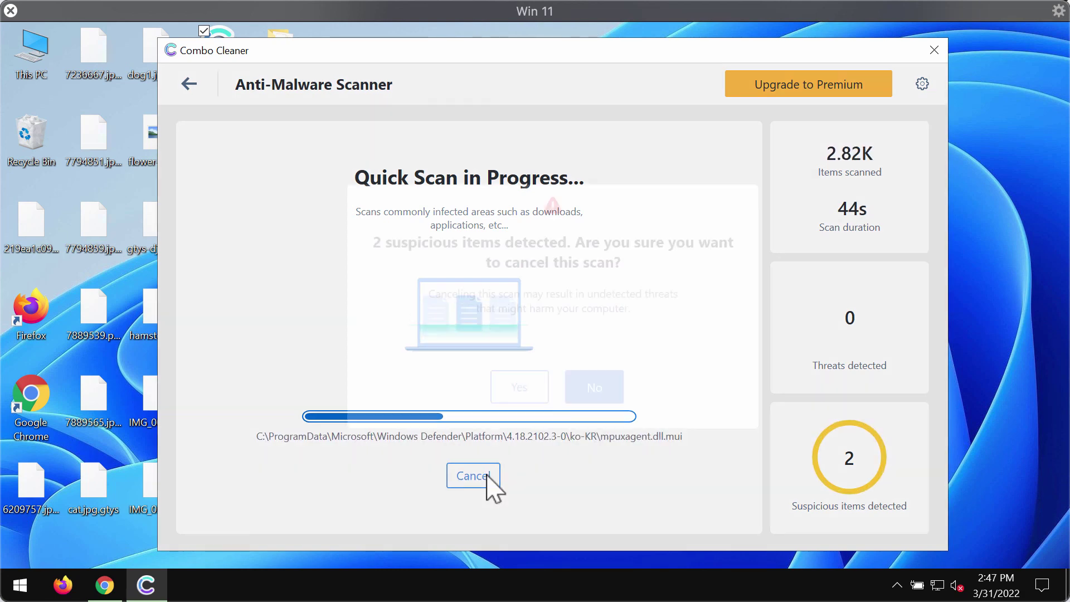
{"action": "left_click", "coordinate": [523, 388]}
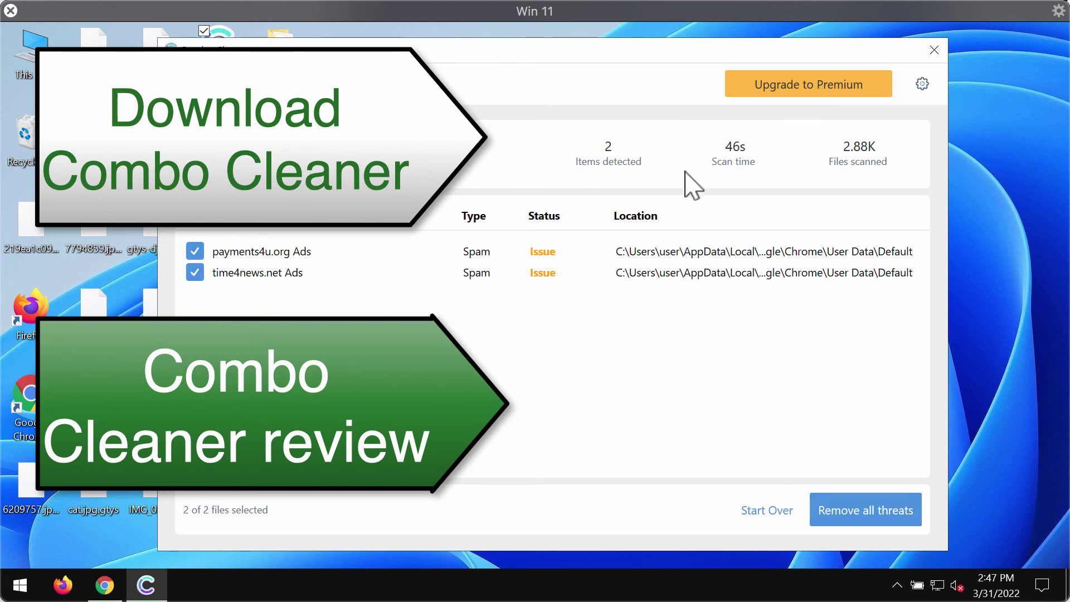
- Show the Upgrade to Premium page listing Combo Cleaner Premium features
{"action": "left_click", "coordinate": [798, 90]}
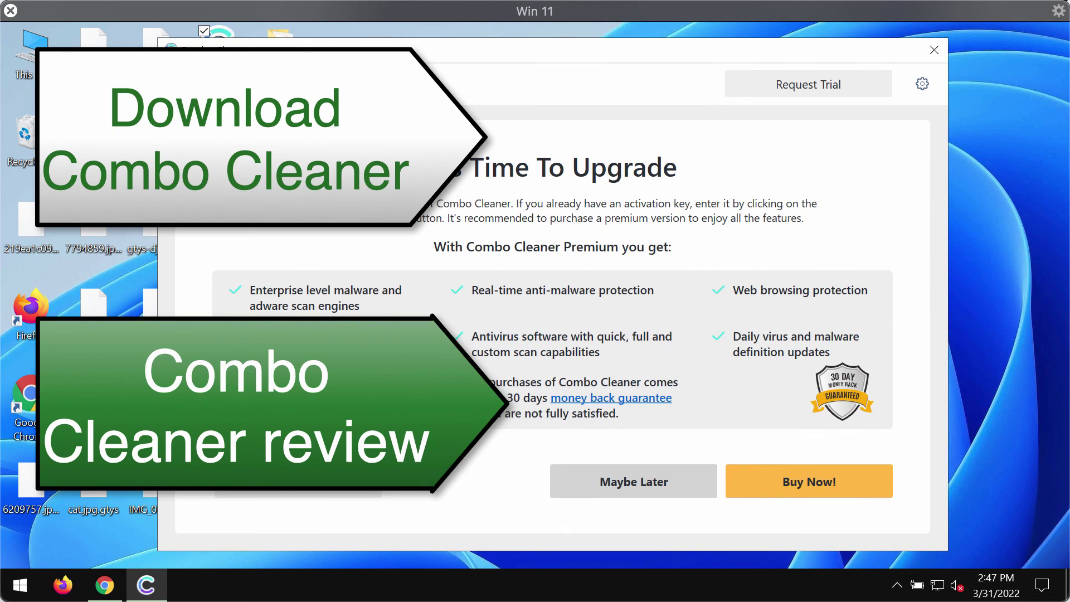